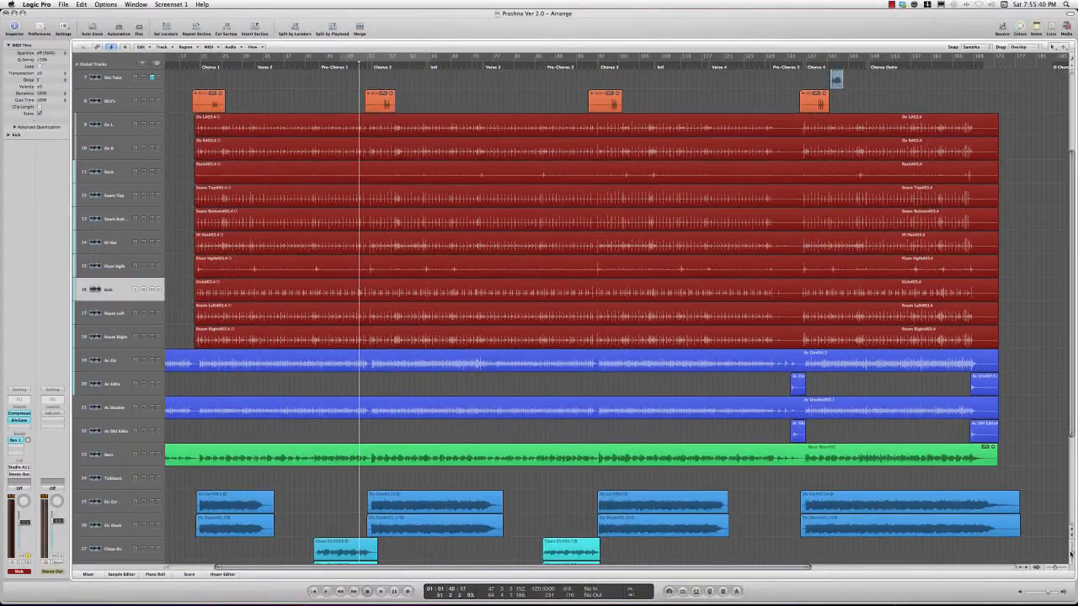
Use the Marquee tool to delete the opening section of the Hi Hat region near bar 31, including its first loud hit
left_click_drag(1071, 553, 1071, 555)
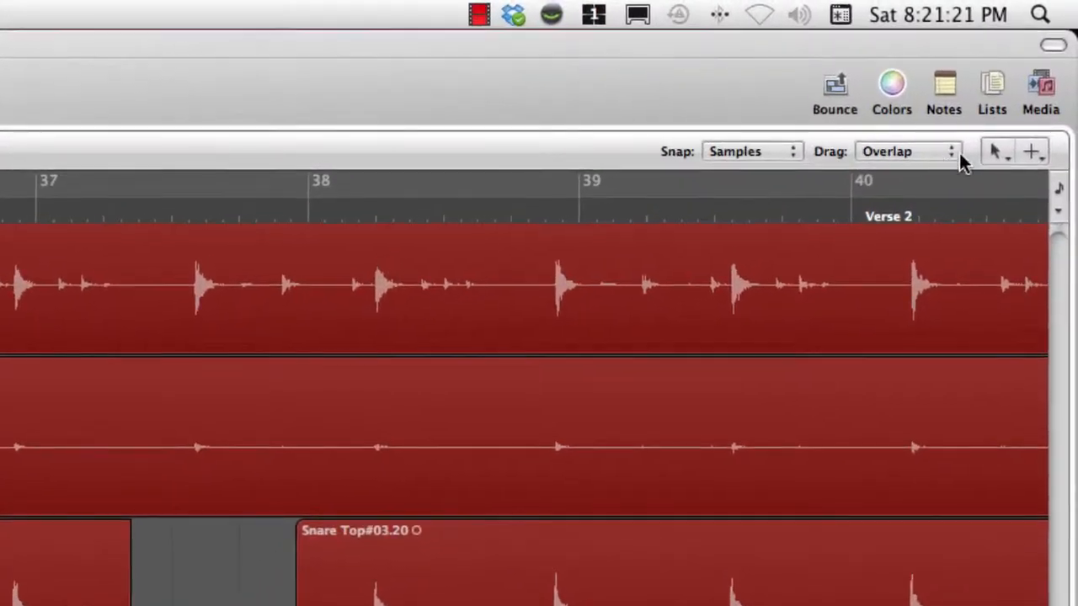
left_click(999, 153)
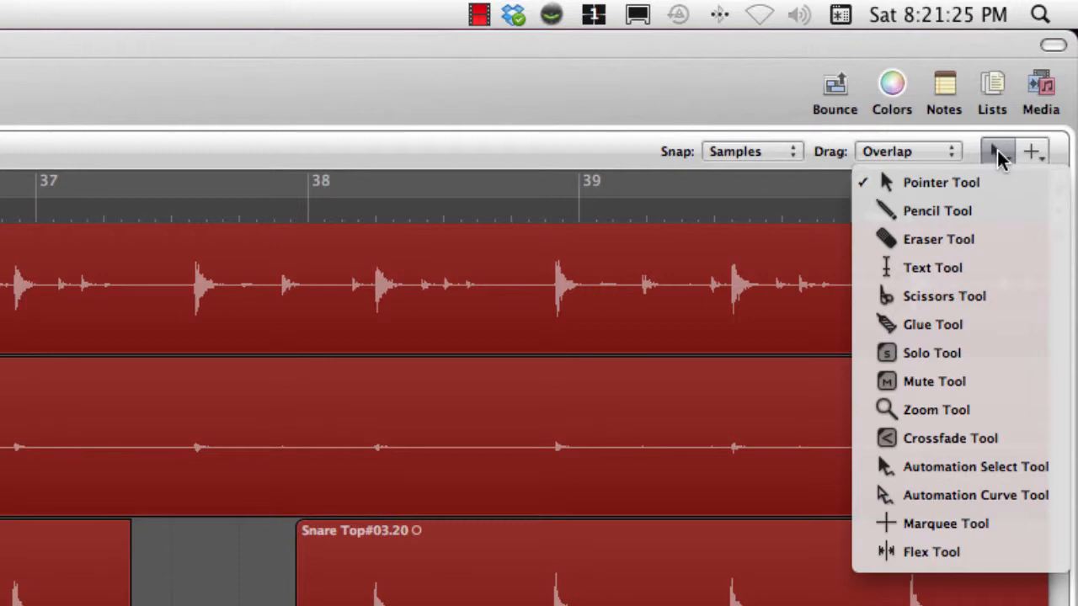
left_click(946, 523)
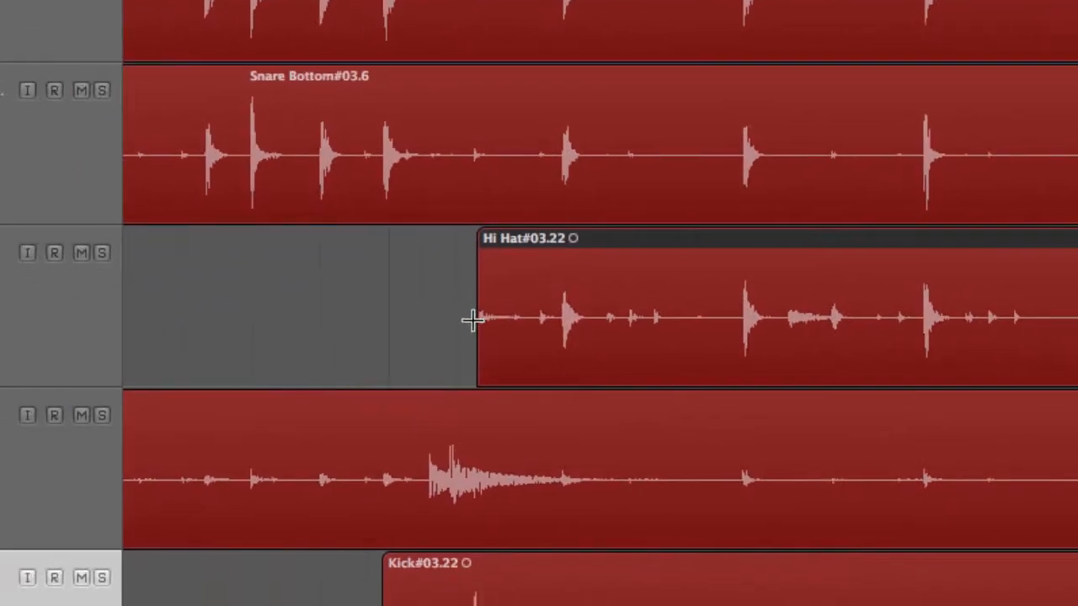
left_click(436, 303)
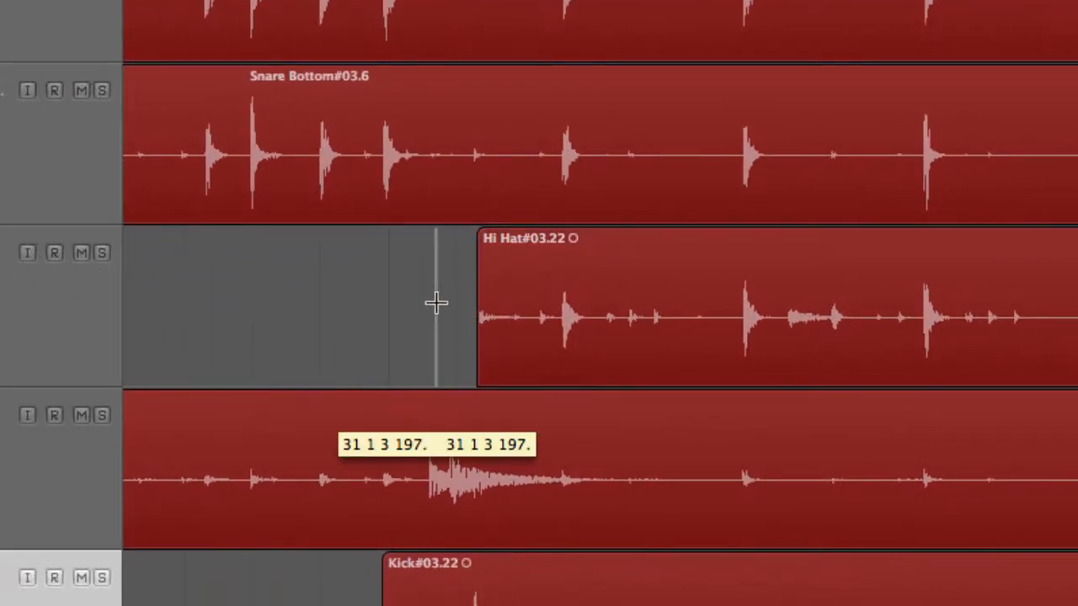
left_click_drag(437, 303, 602, 318)
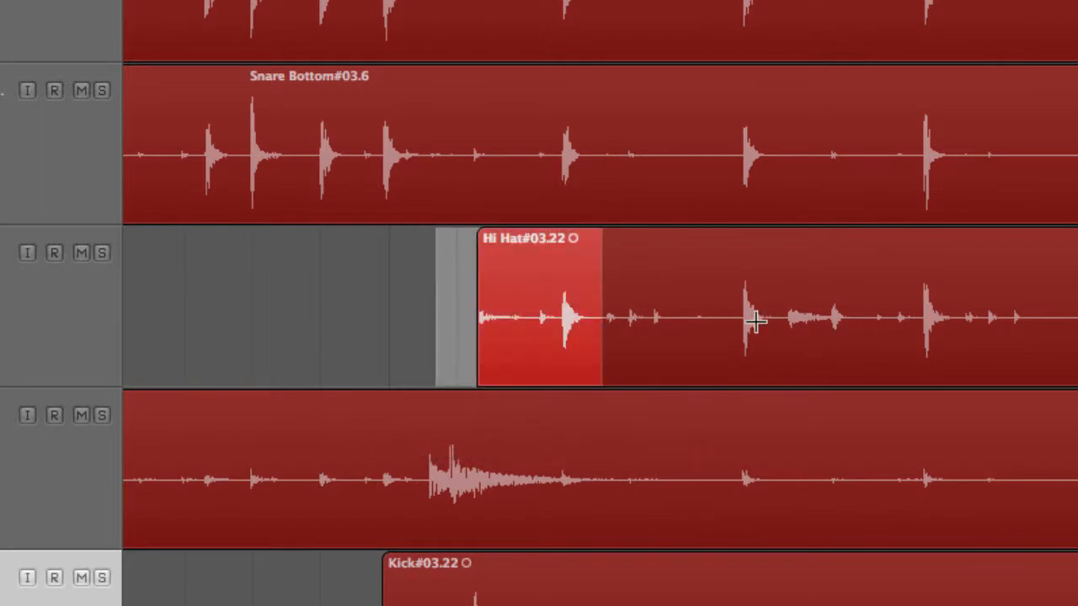
key("Delete")
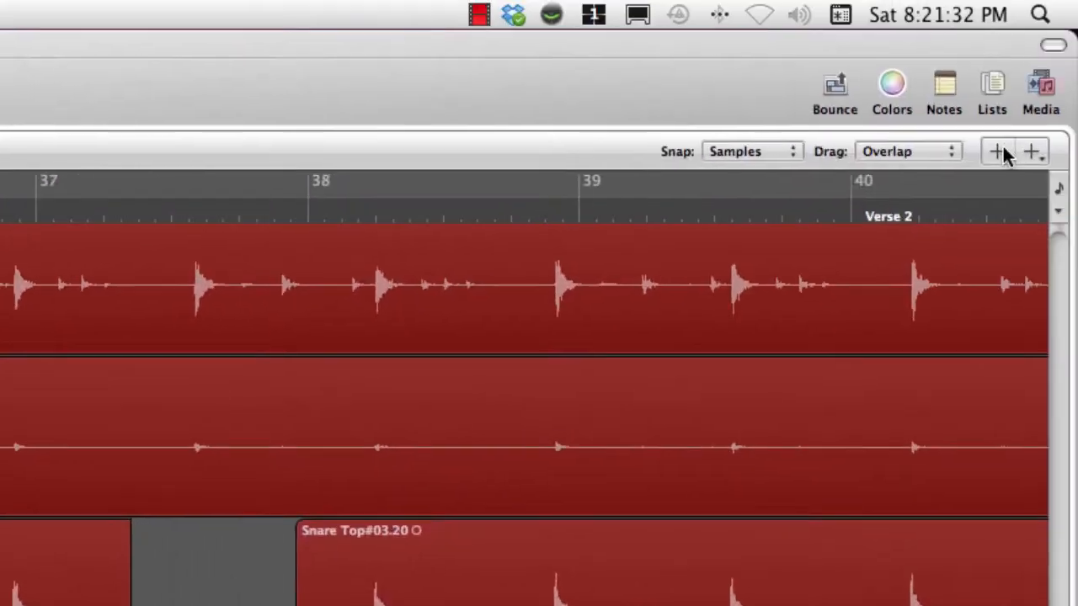
Split the Snare Top region on both sides of a single hit with the Scissors tool and delete the isolated piece
left_click(997, 152)
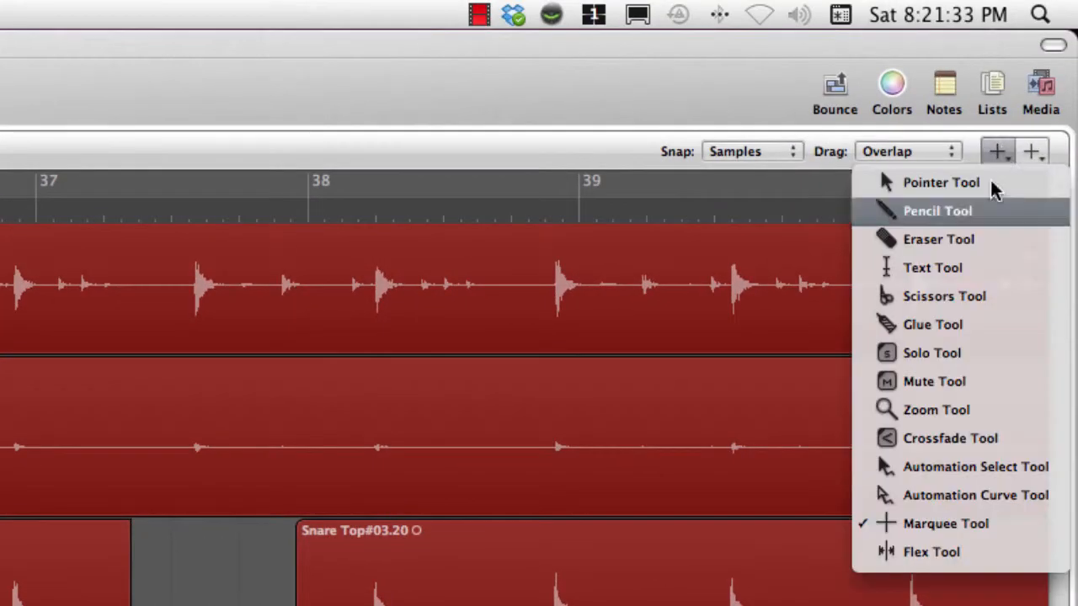
left_click(947, 296)
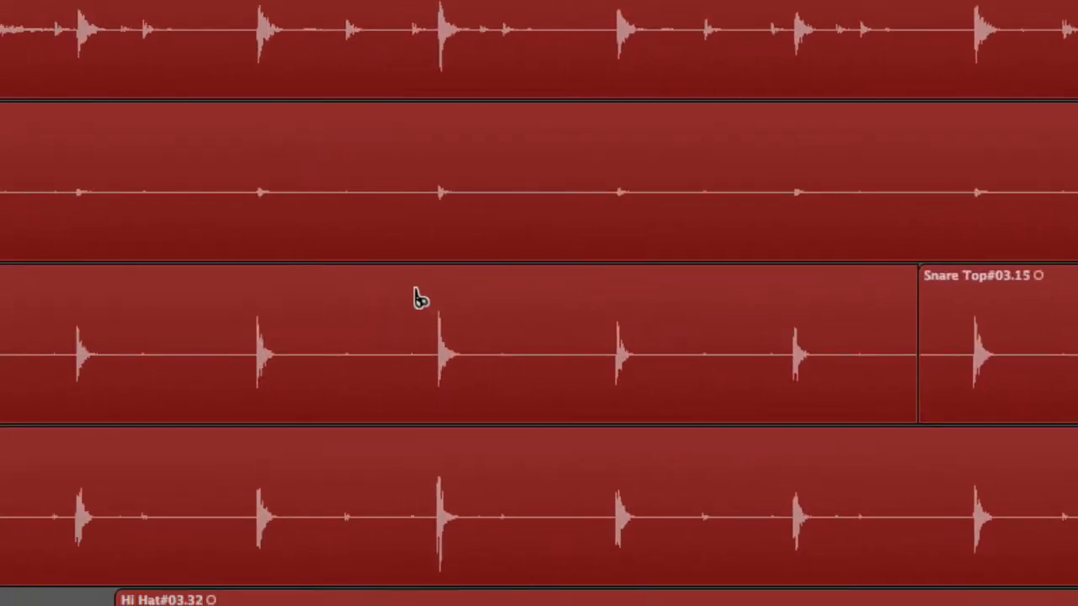
left_click(414, 296)
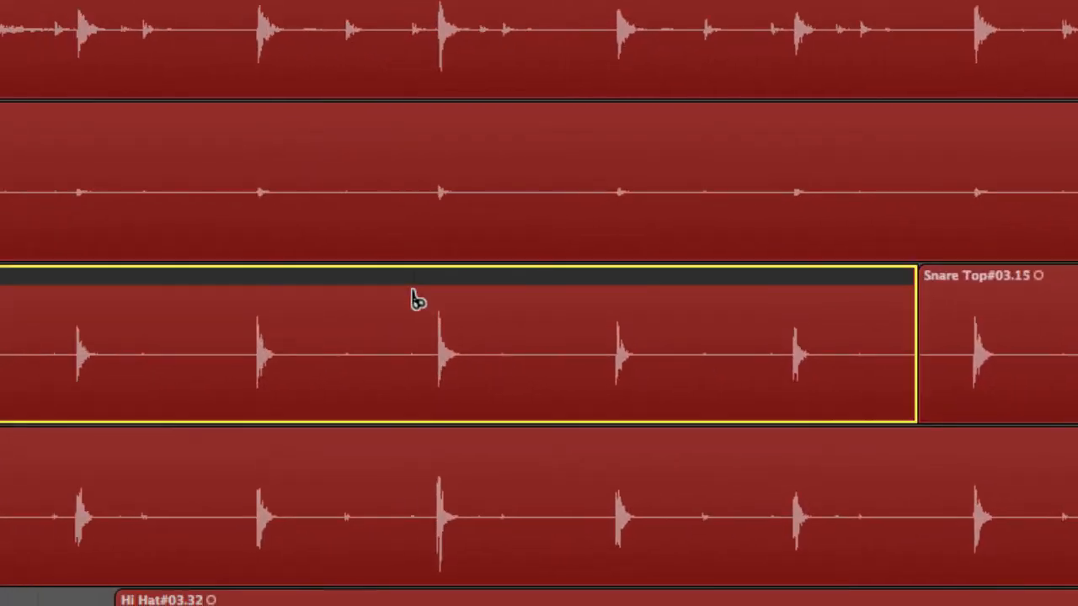
left_click(489, 305)
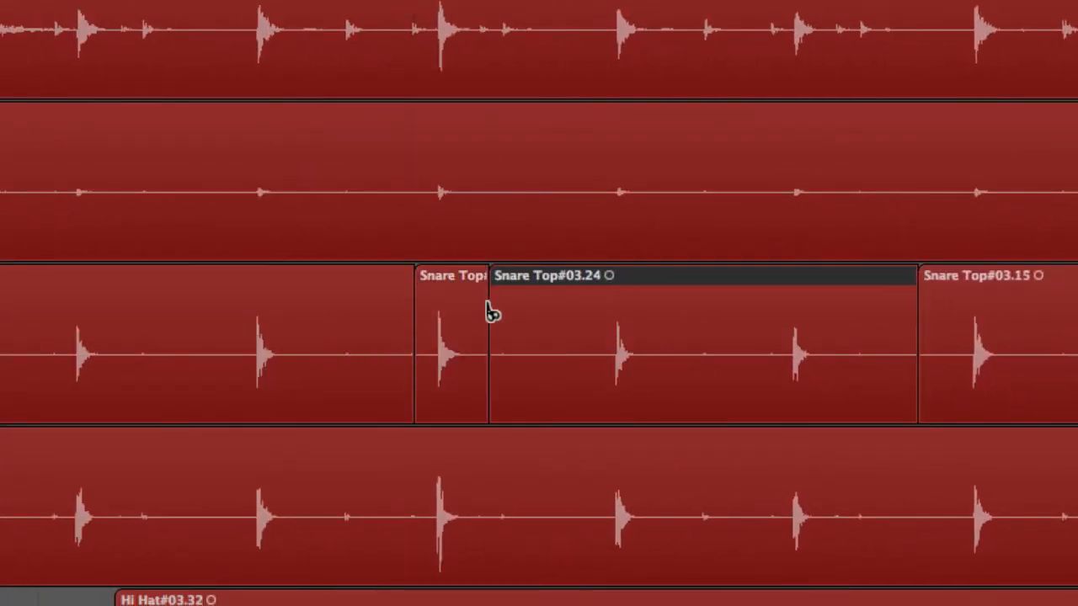
left_click(444, 312)
key("Delete")
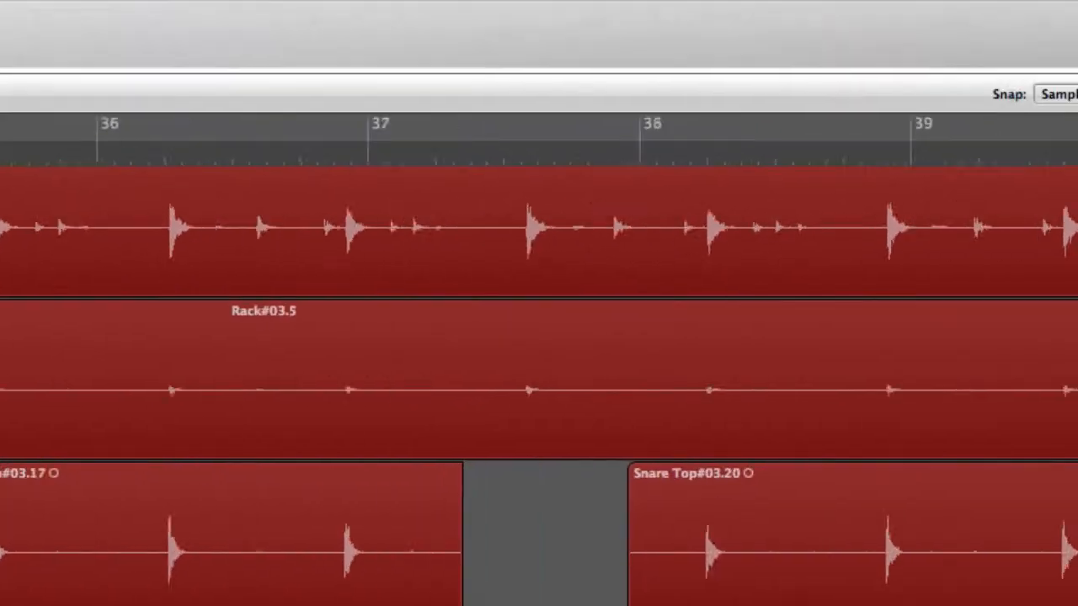
Create a short crossfade across the boundary between the two adjoining Hi Hat regions using the Crossfade tool
left_click(997, 151)
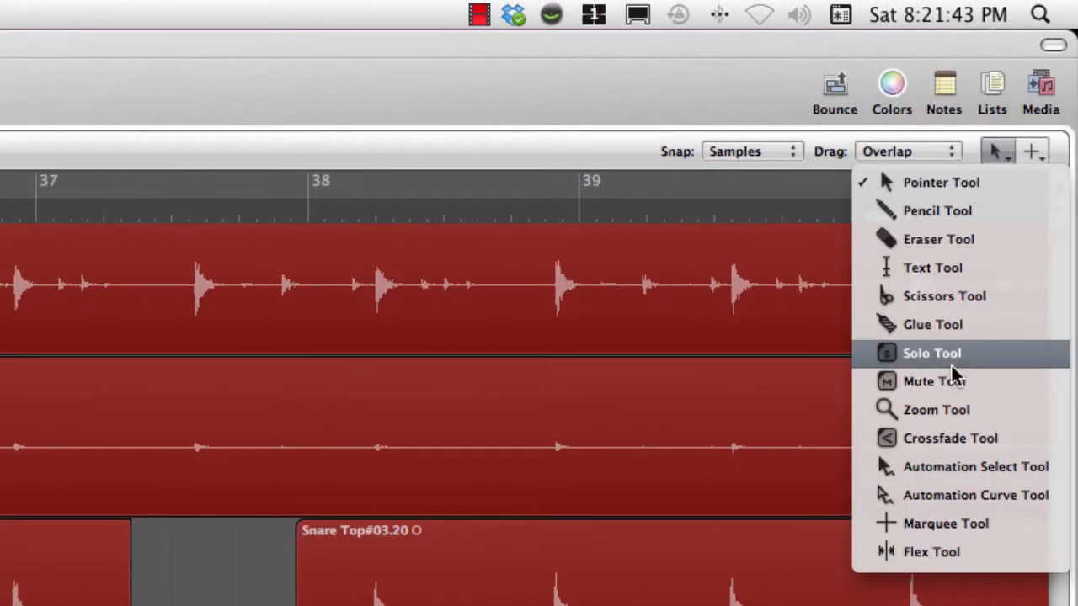
left_click(961, 432)
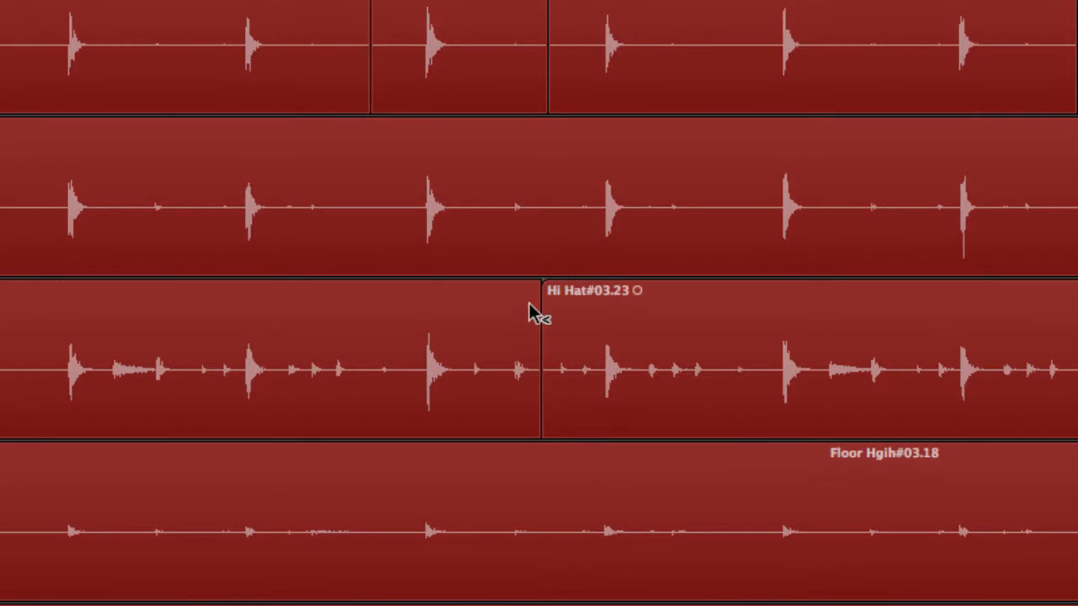
left_click_drag(529, 304, 551, 305)
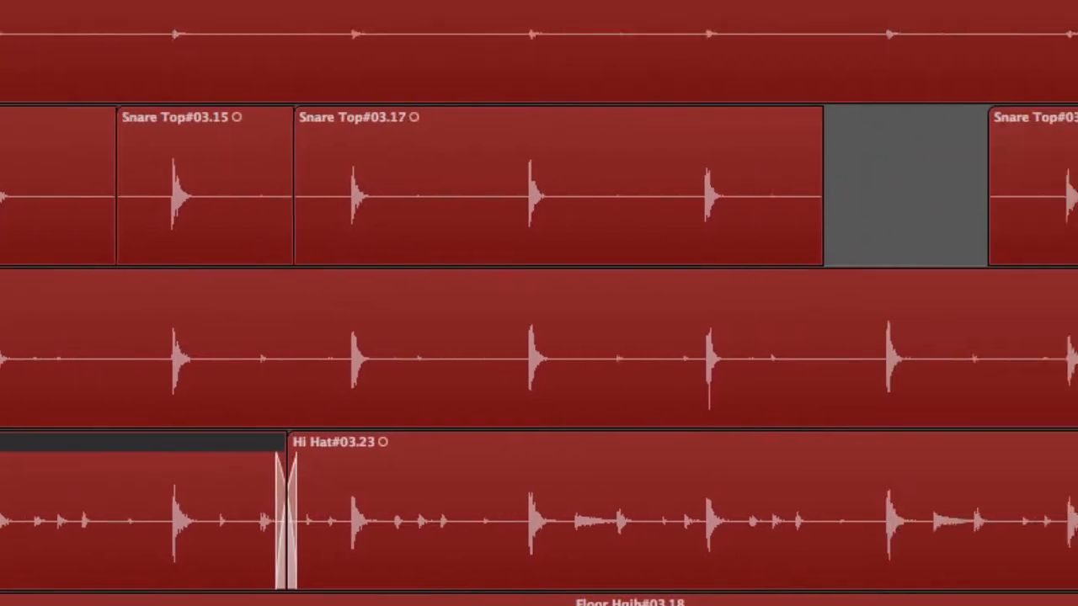
Magnify the arrangement around bar 35 with the Zoom tool to inspect the waveforms closely
left_click(1035, 134)
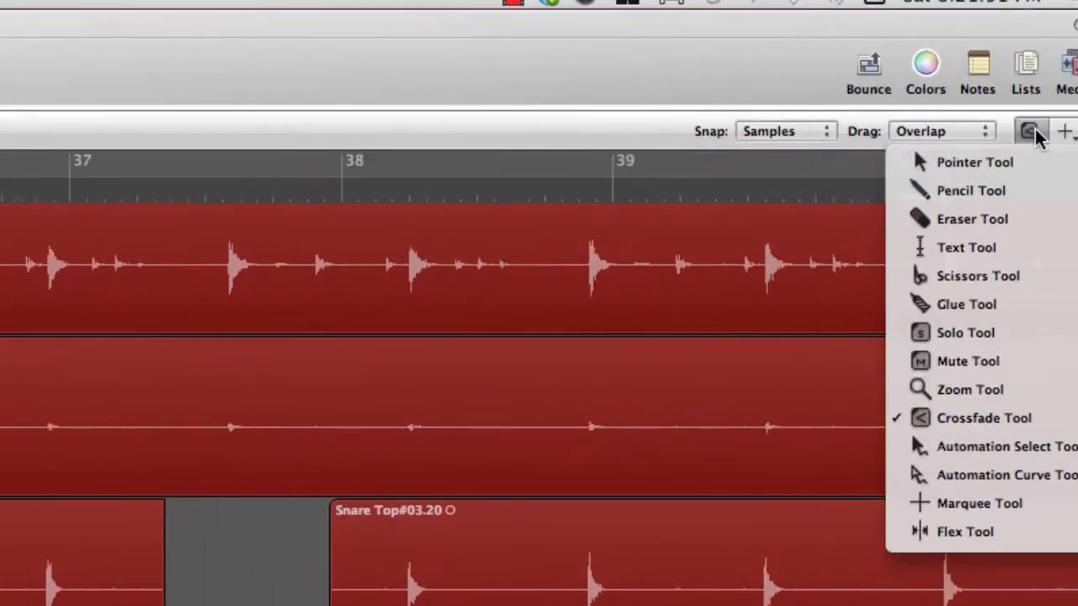
left_click(905, 415)
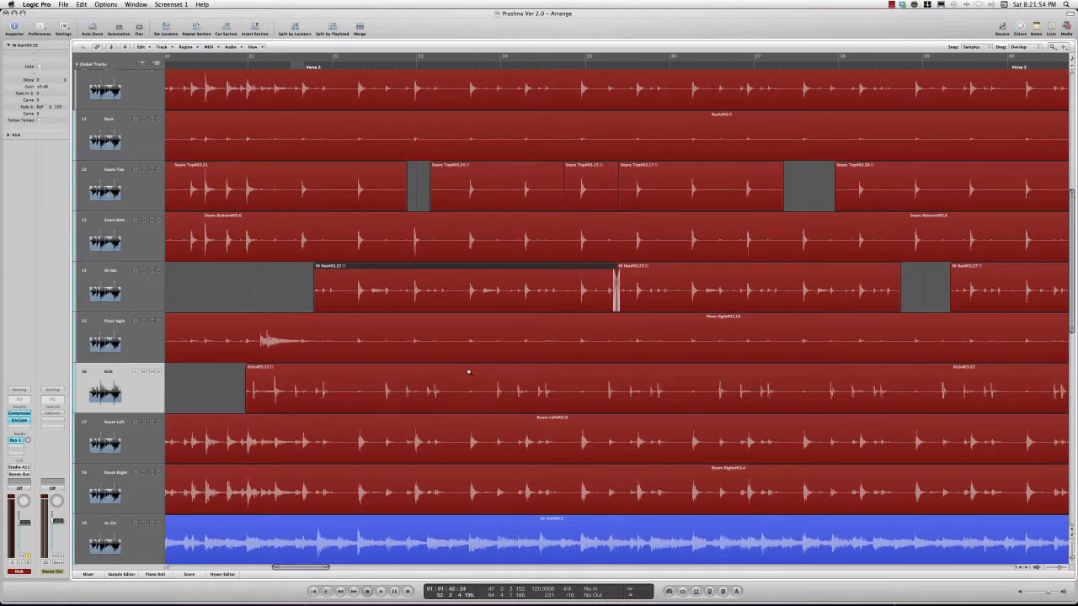
left_click_drag(468, 372, 720, 410)
left_click_drag(487, 305, 747, 366)
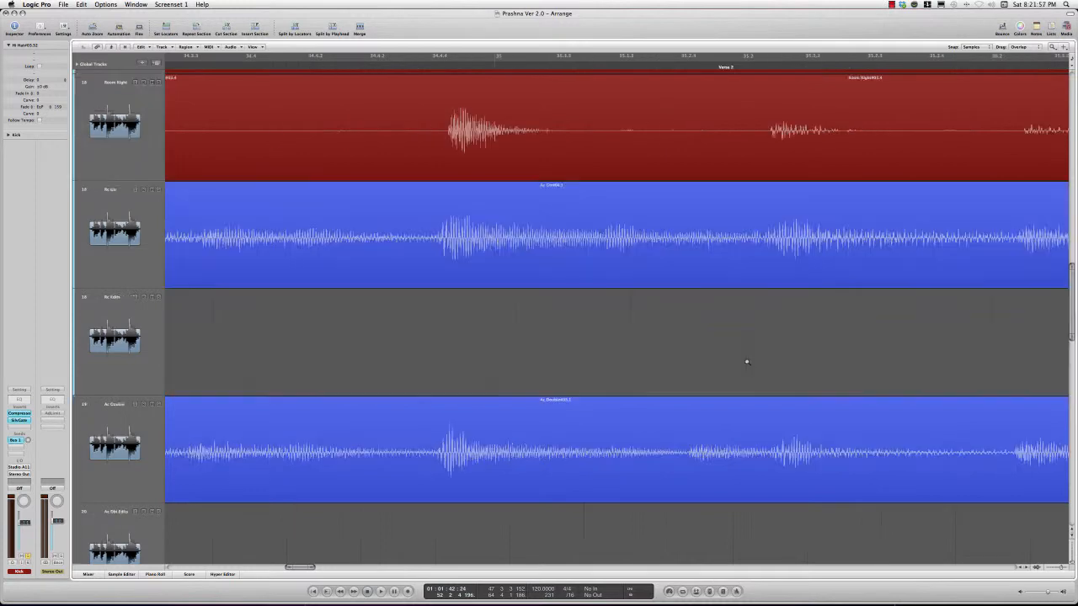
left_click_drag(402, 213, 654, 271)
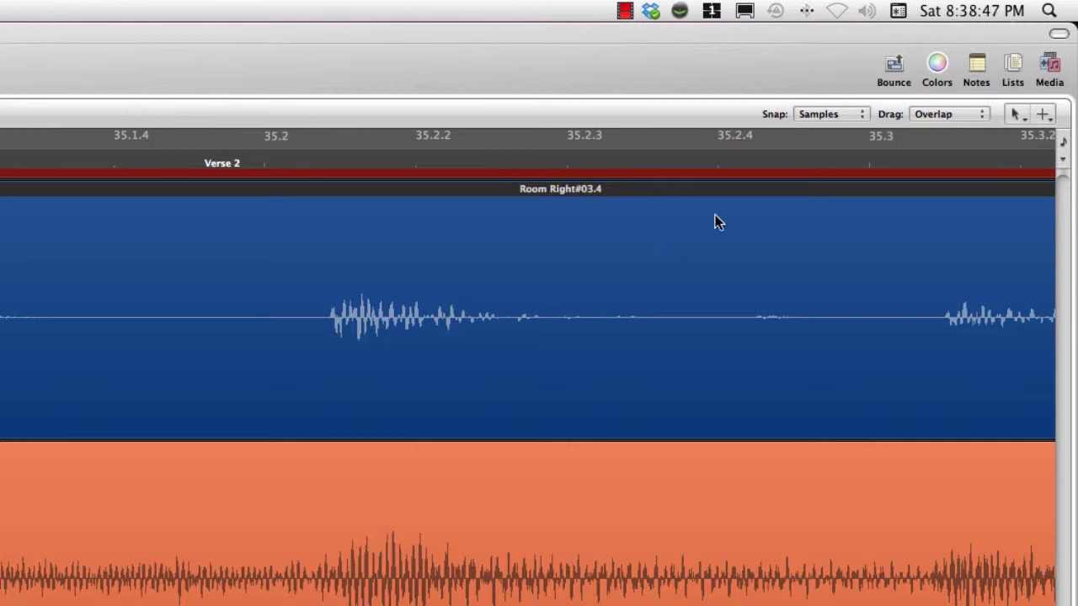
Look through the project's audio bin and Apple Loops, and view the marker list
left_click(1056, 71)
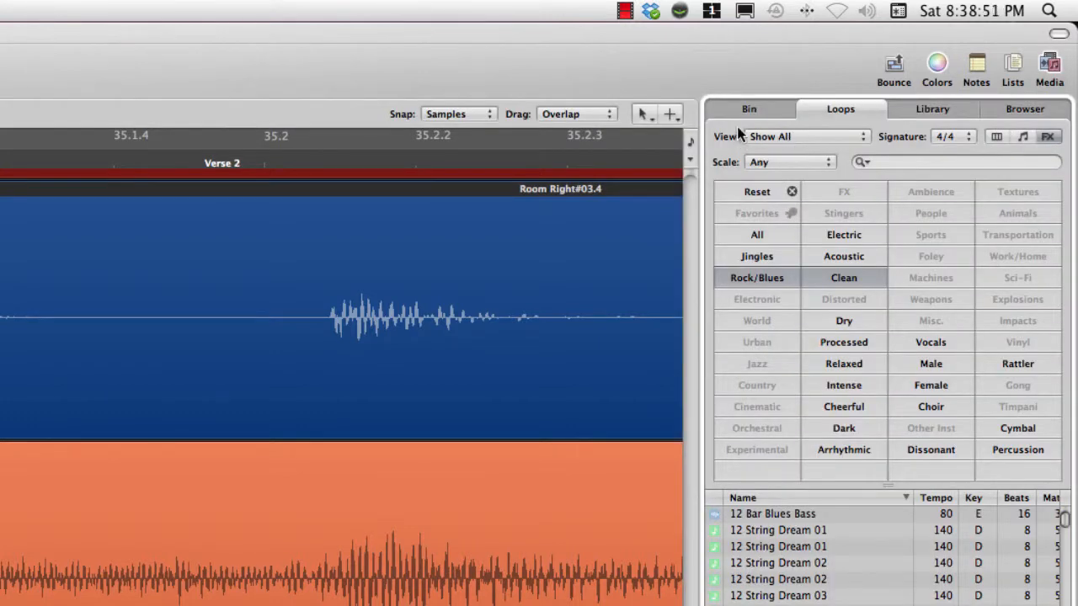
left_click(752, 109)
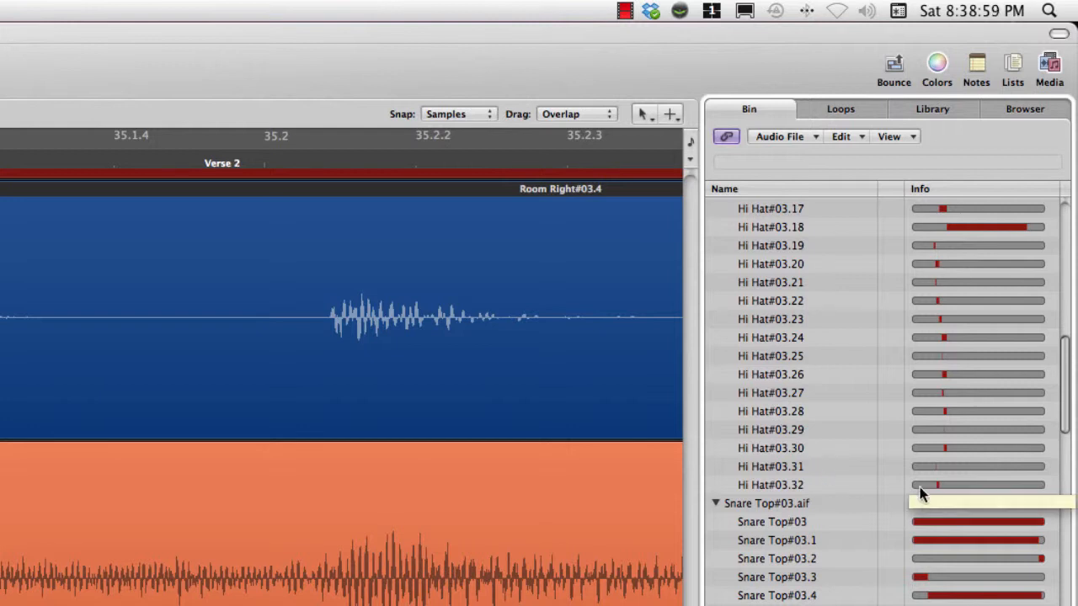
left_click(847, 110)
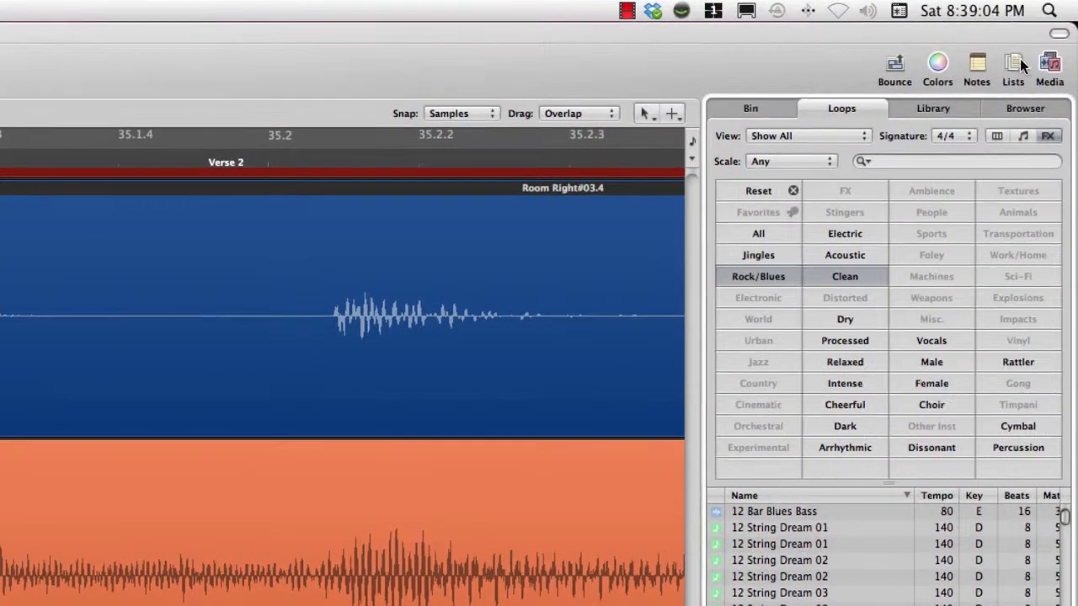
left_click(1040, 39)
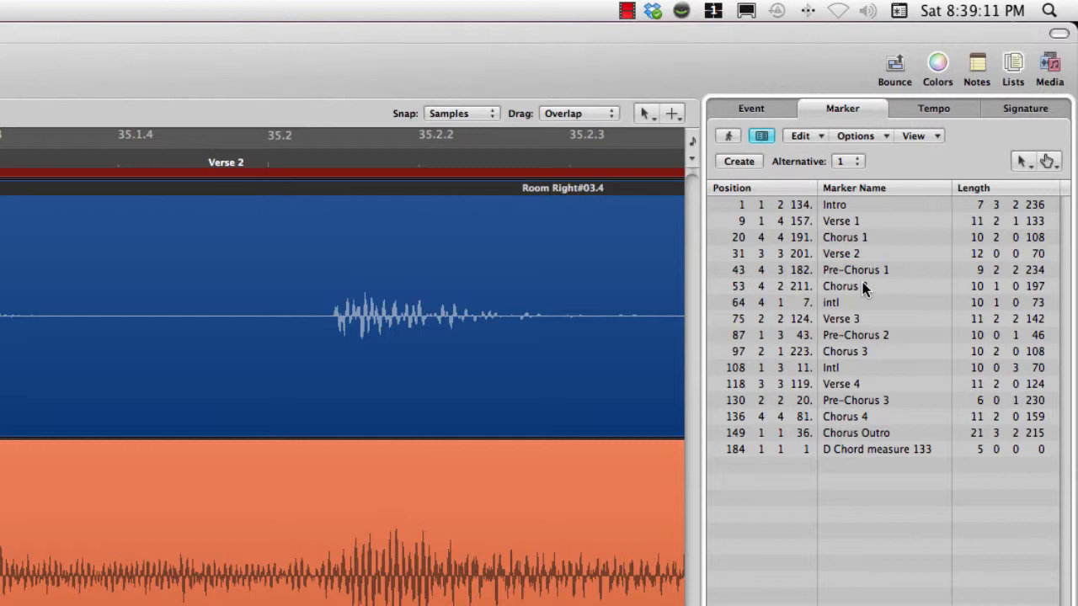
Add the text "bzfzbgbgbgb" to the Kick track's notes
left_click(979, 71)
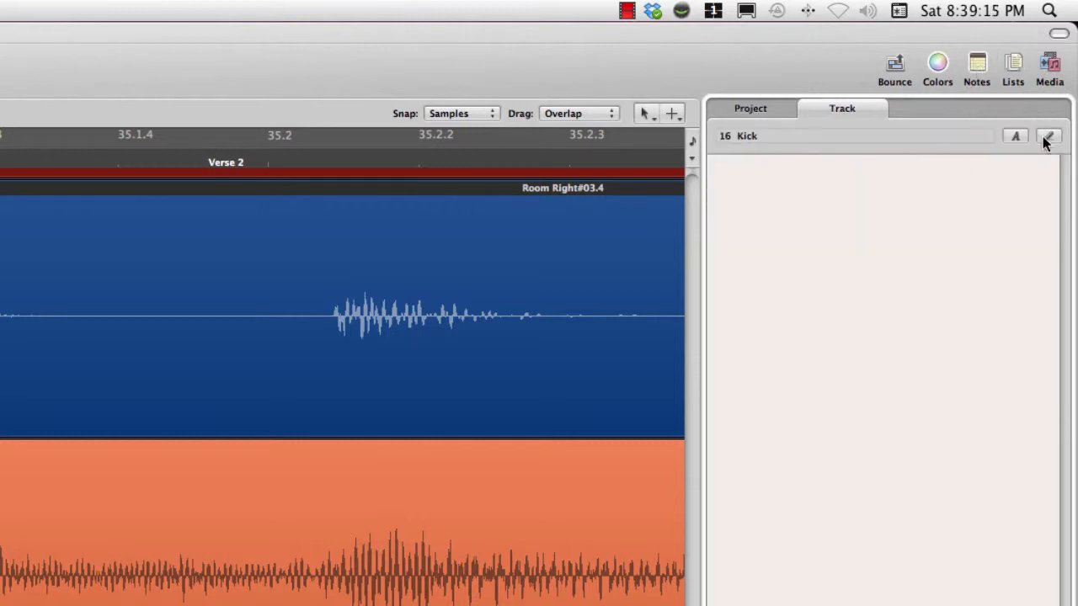
left_click(1049, 136)
type("bzfzbgbgbgb")
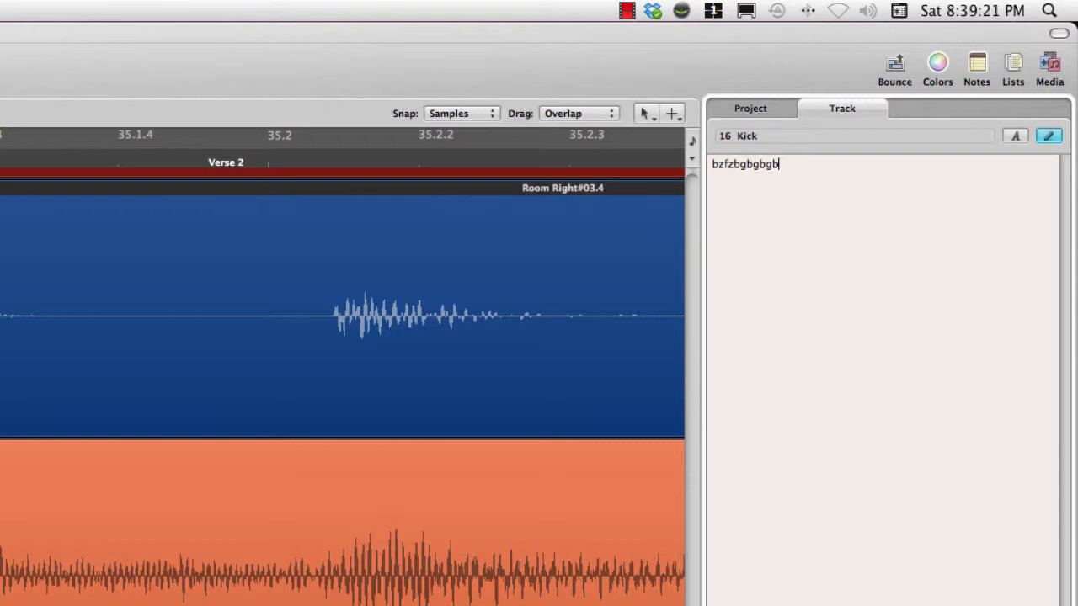
Color the acoustic guitar region dark green and the Room Right region bright red with the color palette
left_click(939, 67)
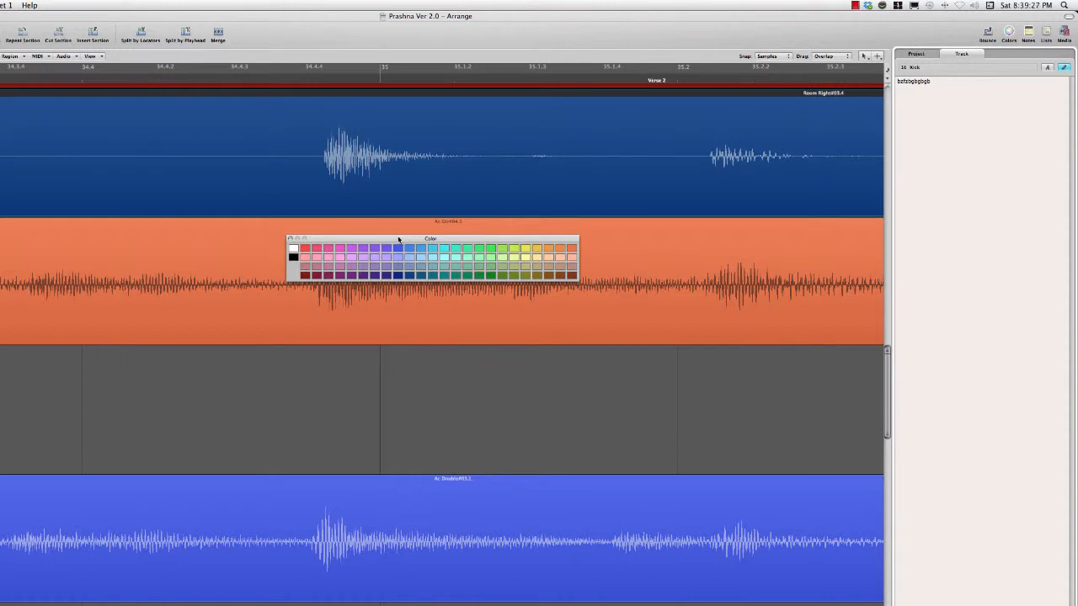
left_click_drag(399, 240, 320, 378)
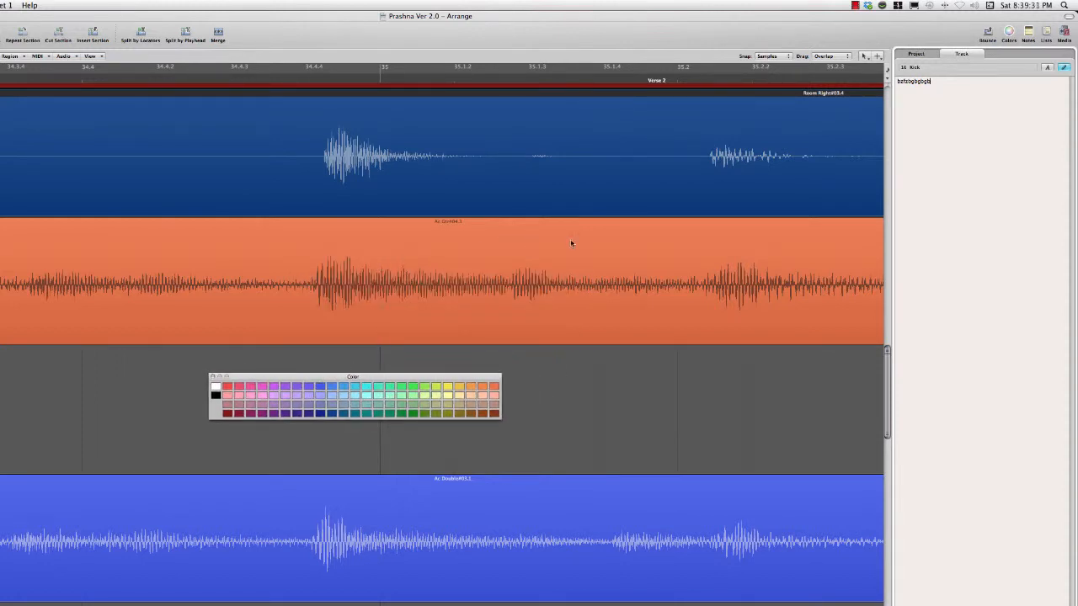
left_click(571, 243)
left_click(413, 413)
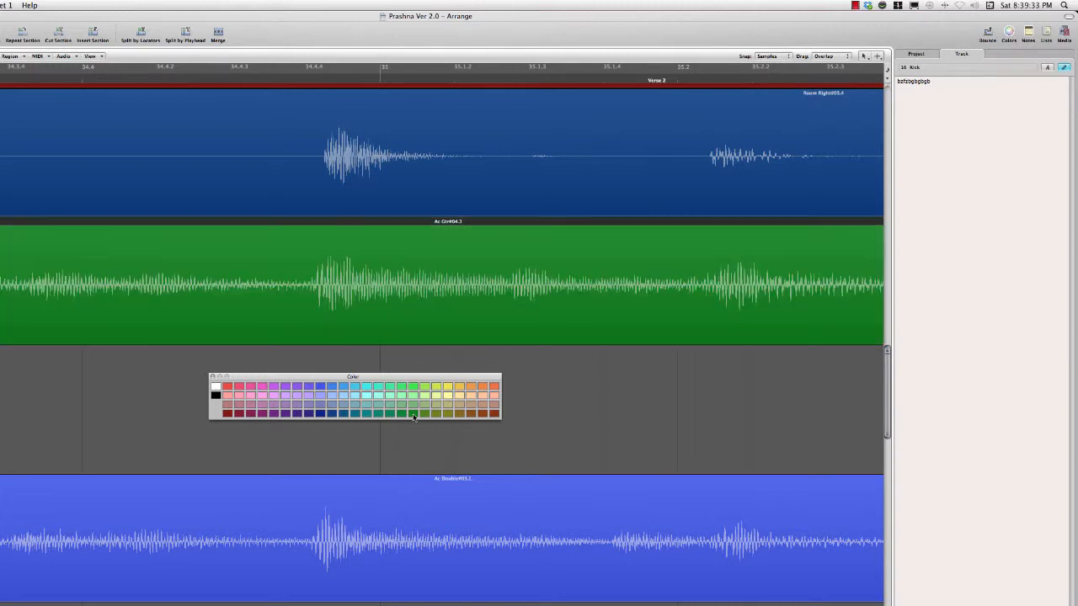
left_click(543, 134)
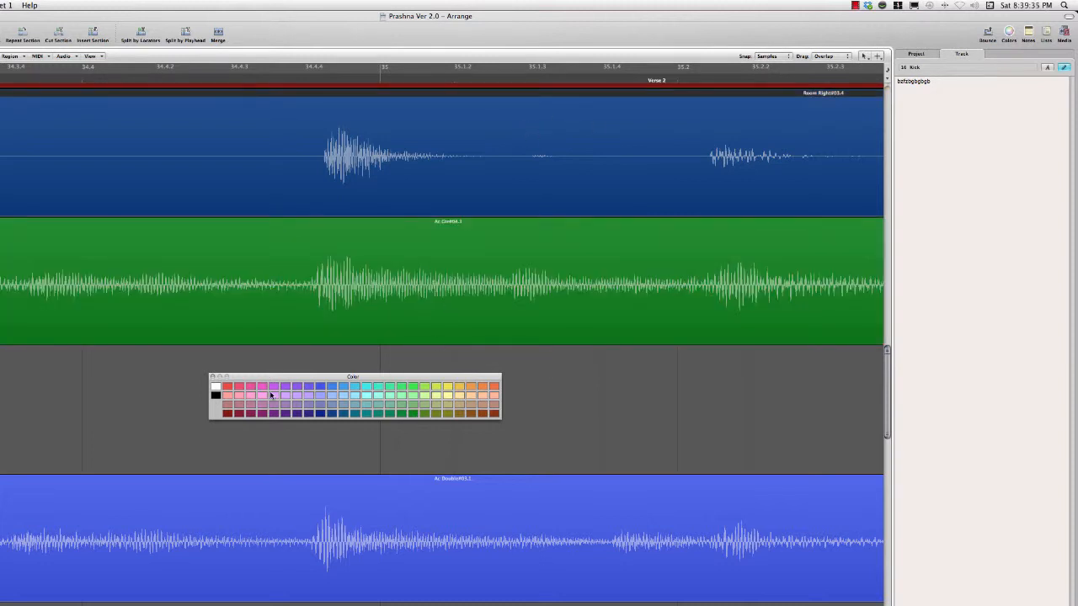
left_click(228, 392)
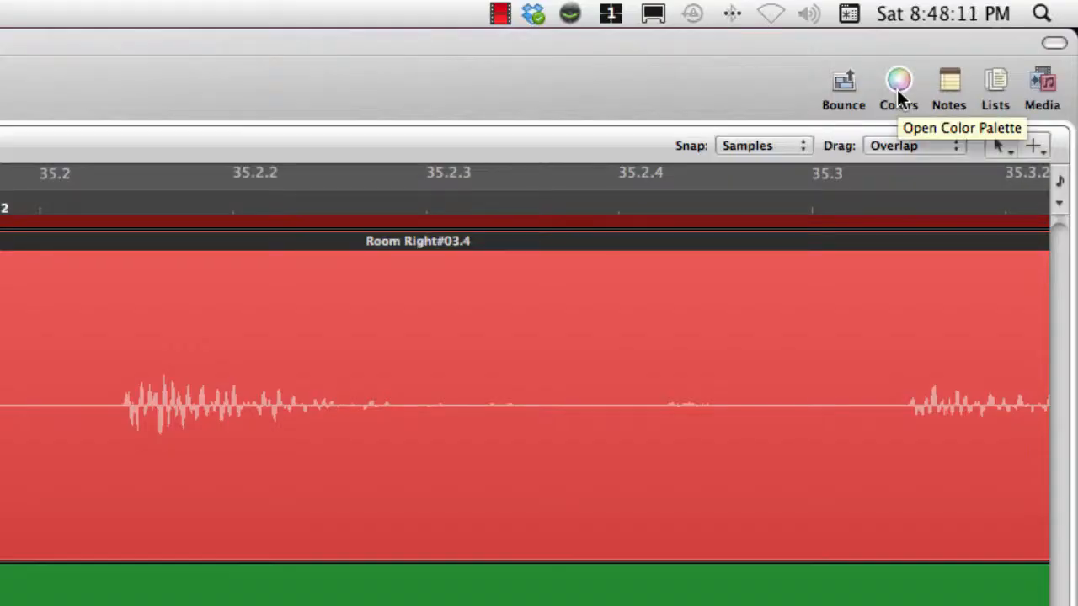
Open the bounce settings and set the PCM file format to Wave
left_click(847, 88)
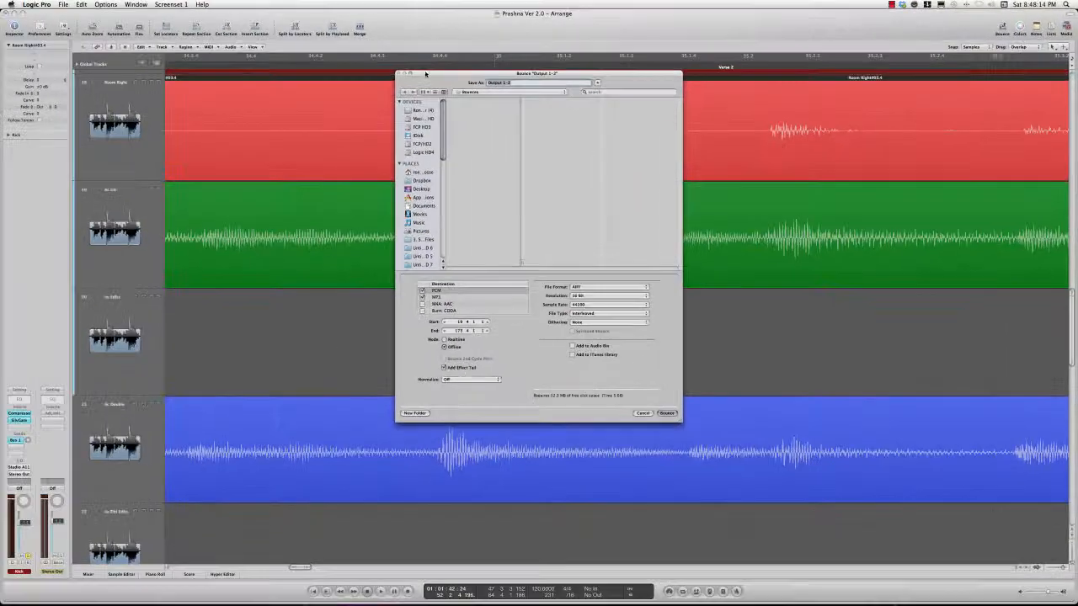
left_click_drag(426, 74, 556, 130)
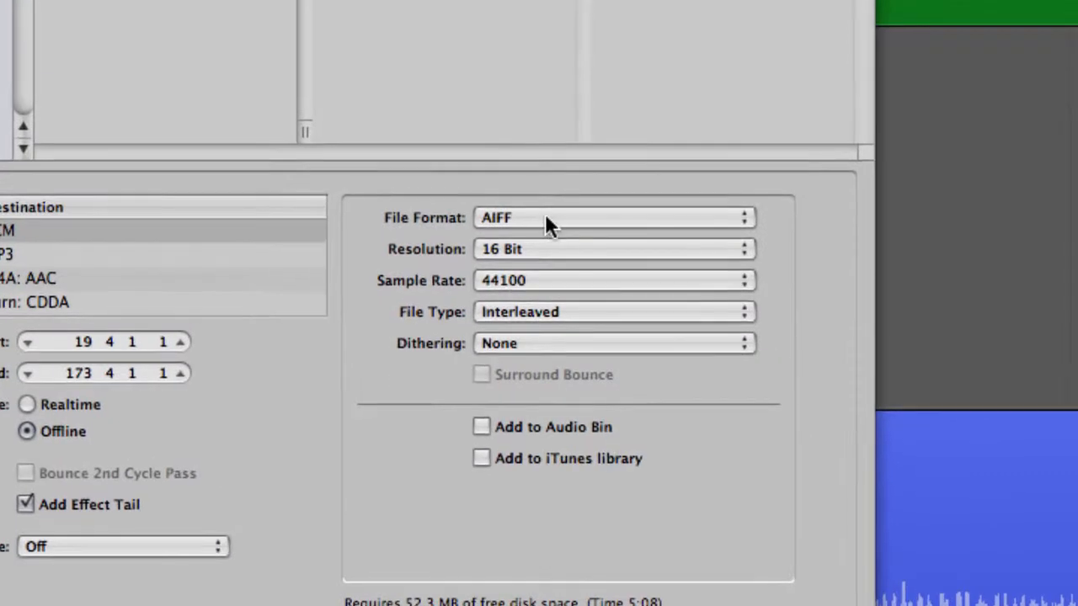
left_click(545, 220)
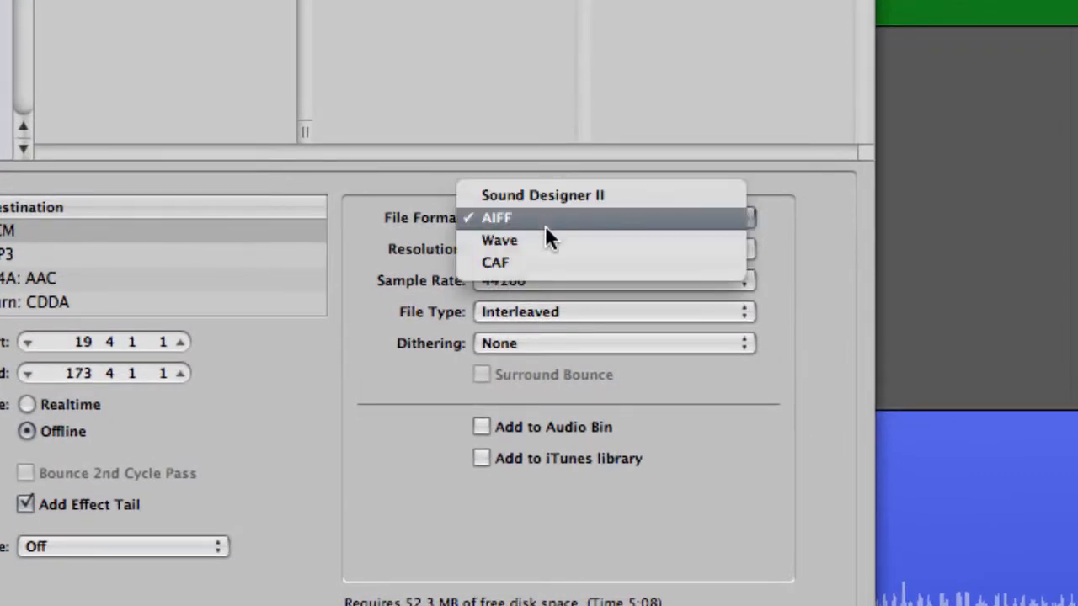
left_click(543, 239)
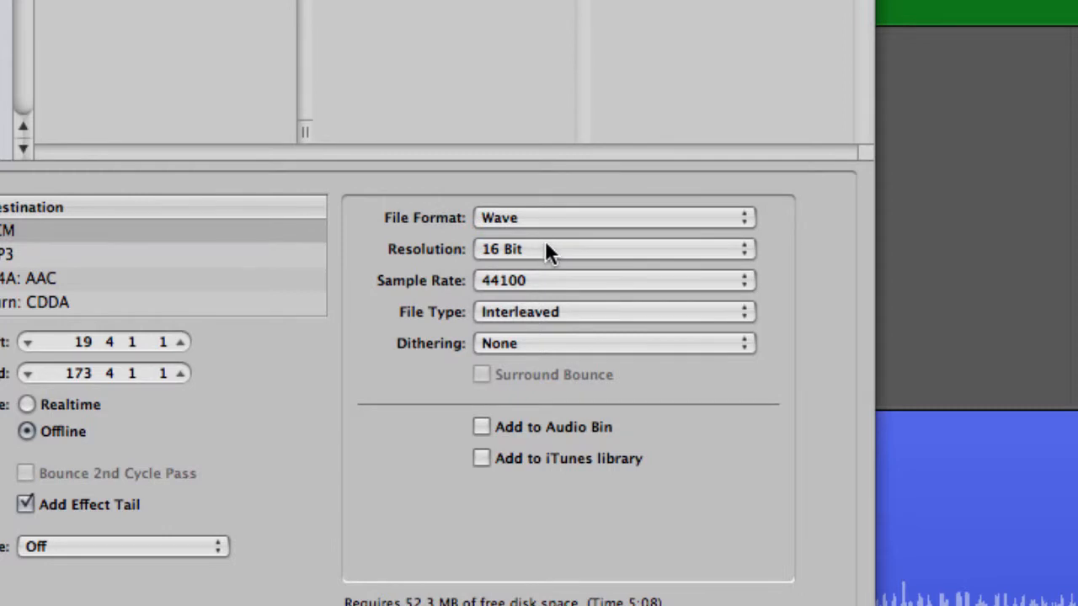
Set the bounce to 16 Bit resolution, 44100 sample rate and Interleaved file type, and view the dithering options
left_click(545, 246)
left_click(545, 246)
left_click(543, 282)
left_click(543, 283)
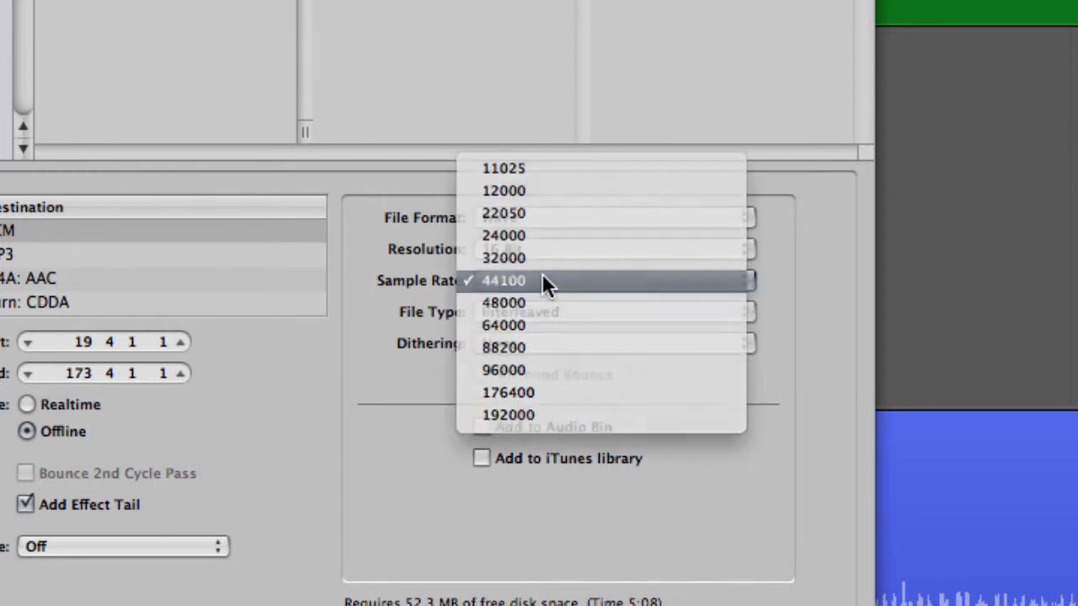
left_click(575, 314)
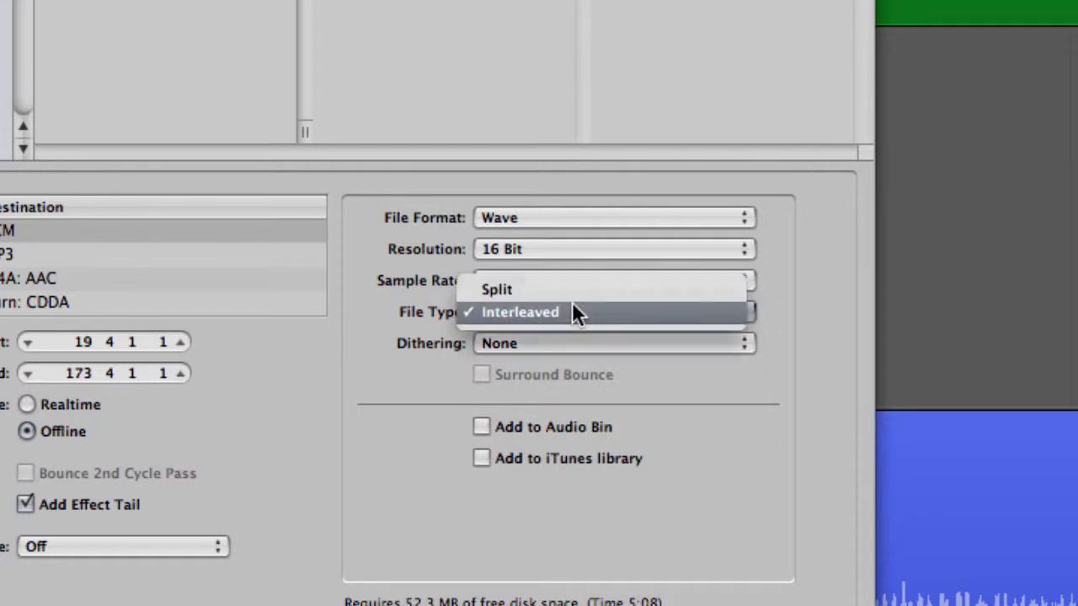
left_click(572, 310)
left_click(648, 341)
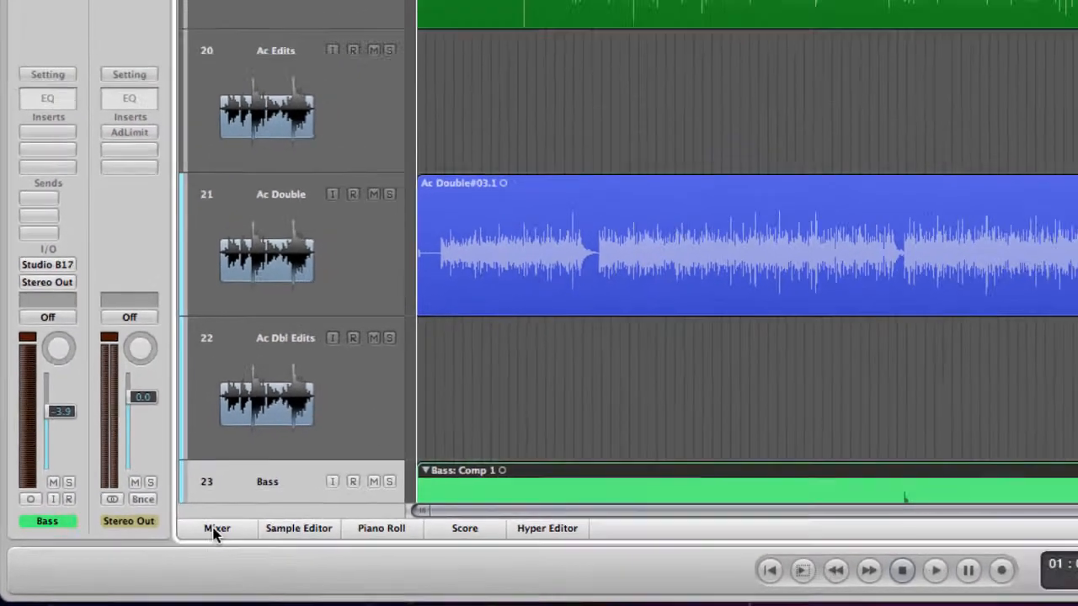
View the Mixer, Sample Editor, Piano Roll, Score and Hyper Editor of the Arrange window one after another
left_click(250, 517)
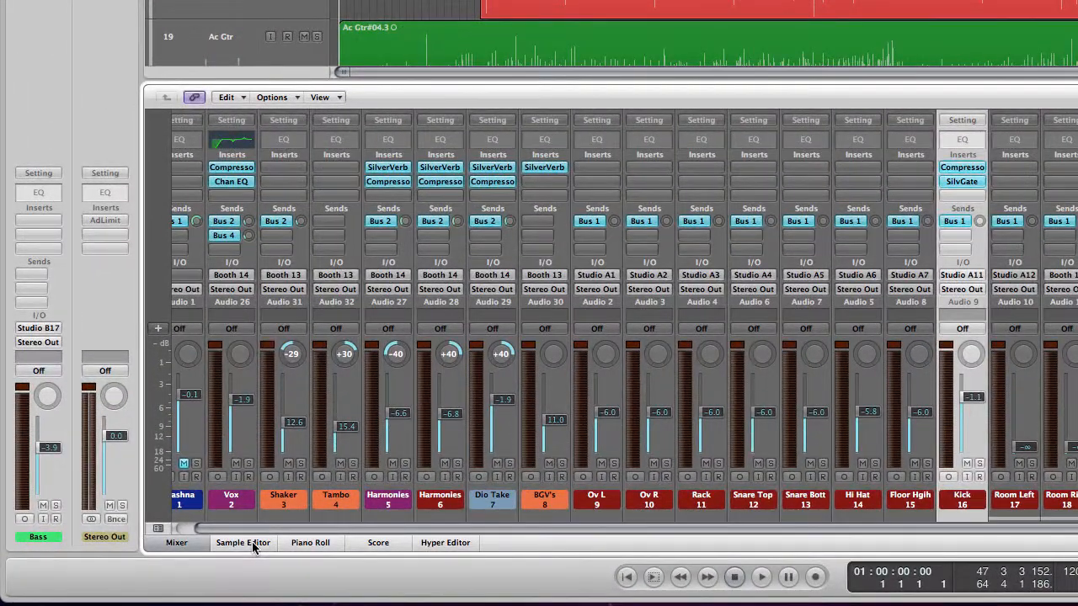
left_click(251, 543)
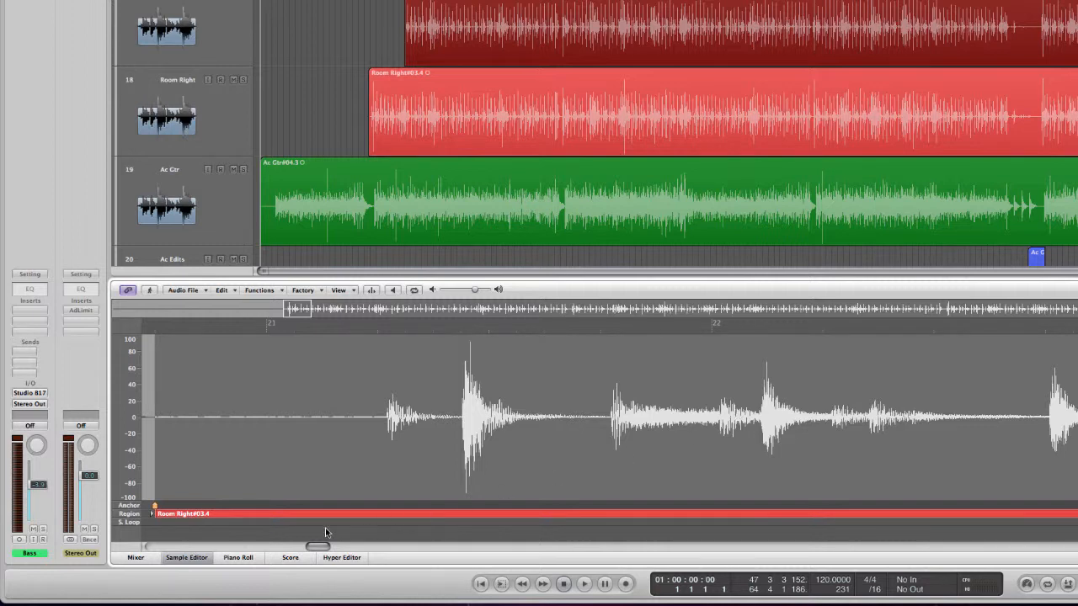
left_click(237, 558)
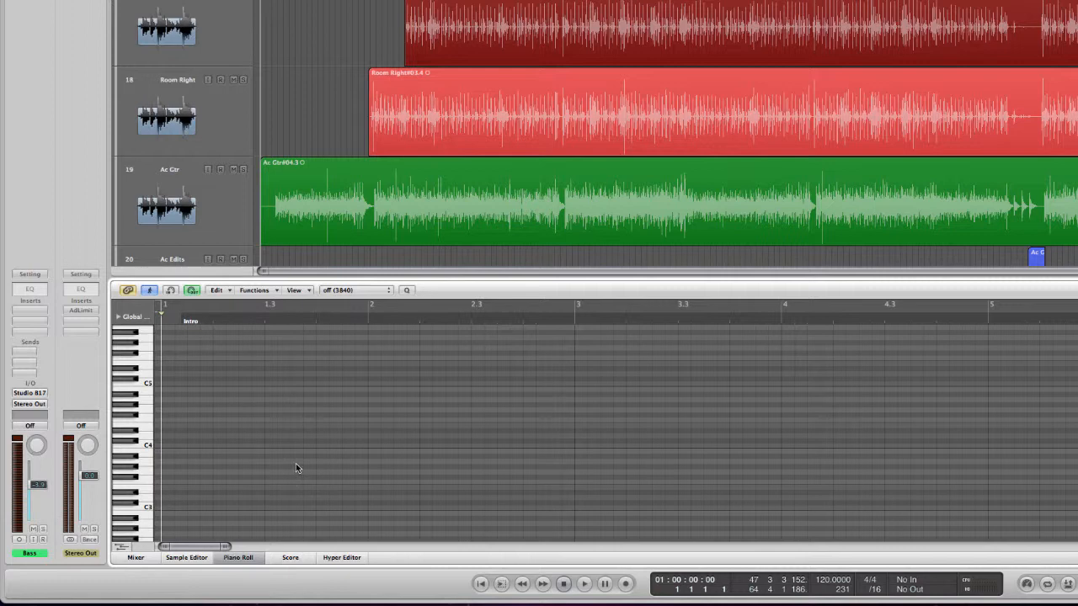
left_click(286, 559)
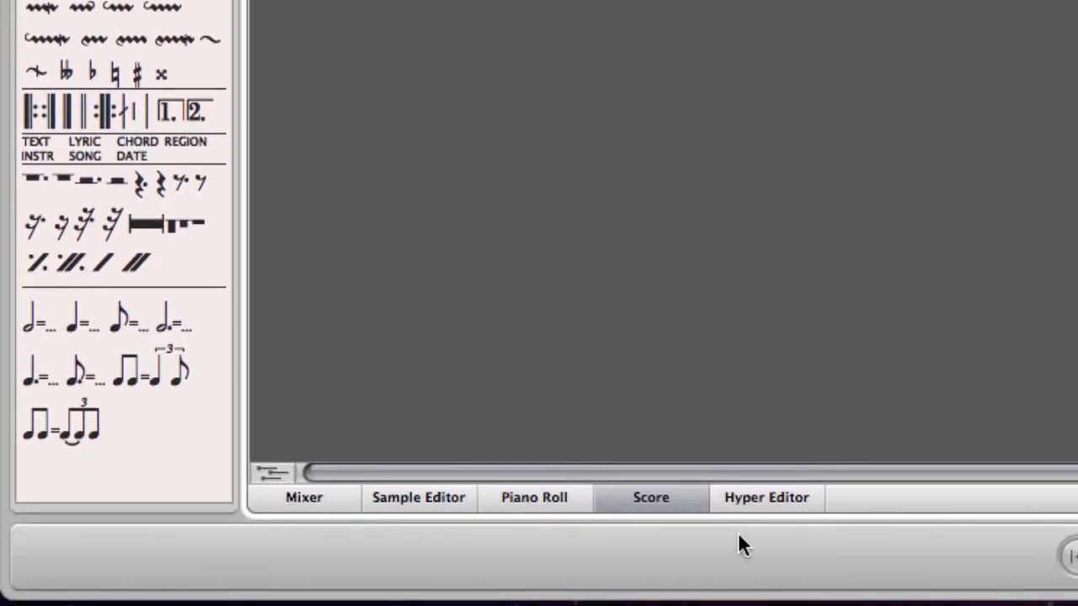
left_click(767, 497)
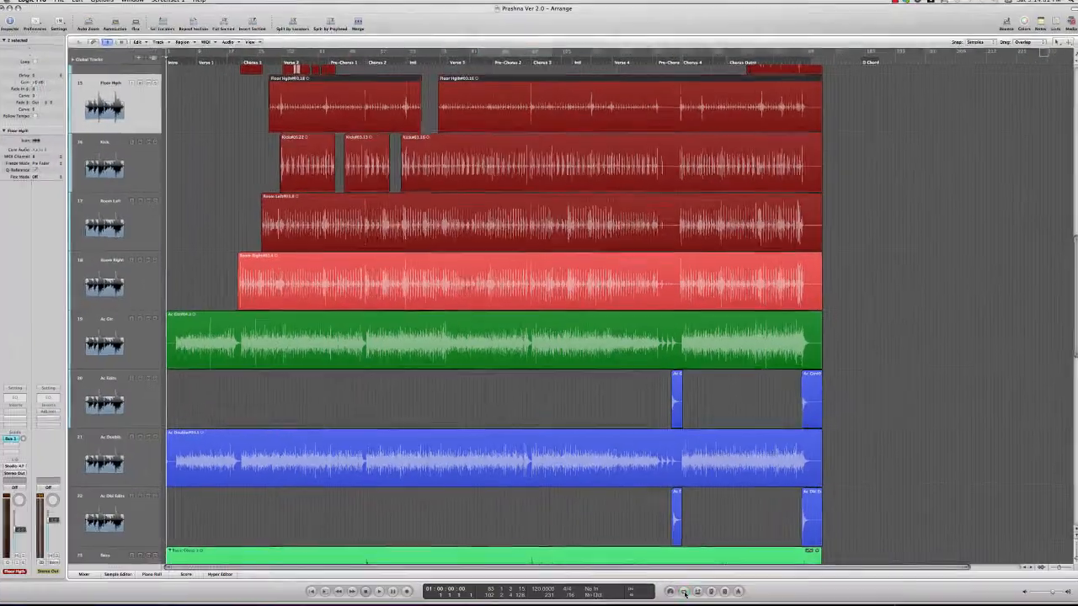
Turn on cycle mode, shorten the cycle area to end at about bar 99, and turn cycle mode off
left_click(847, 579)
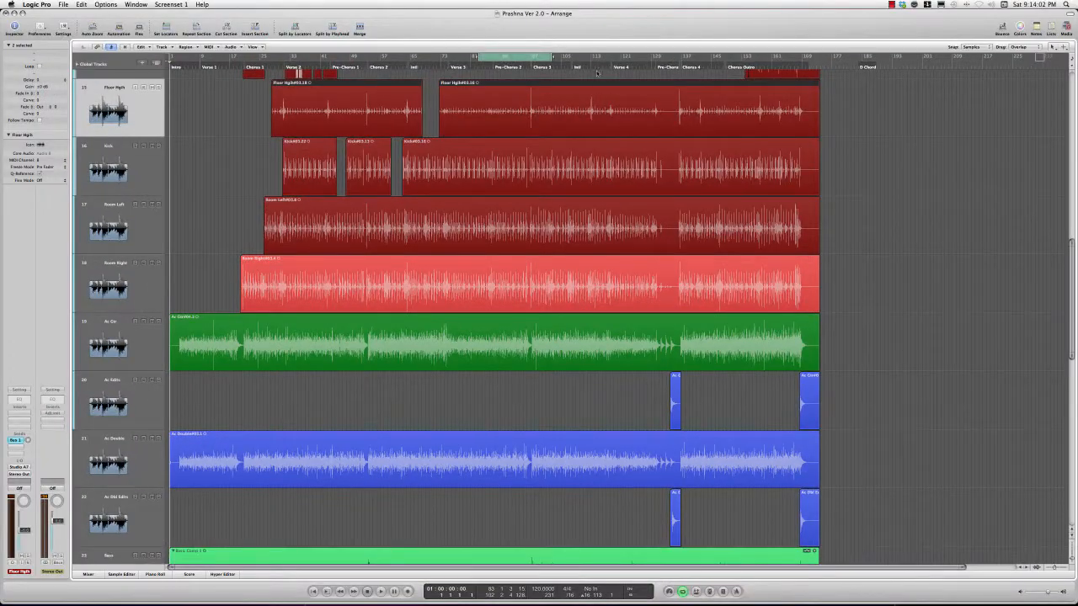
left_click_drag(551, 57, 539, 58)
left_click(684, 593)
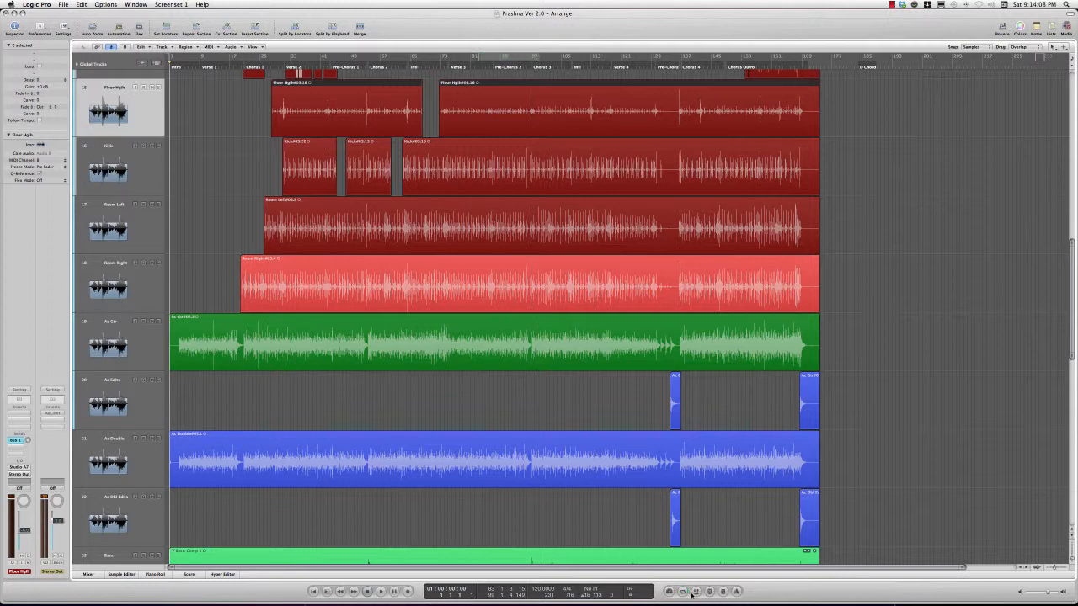
left_click(696, 592)
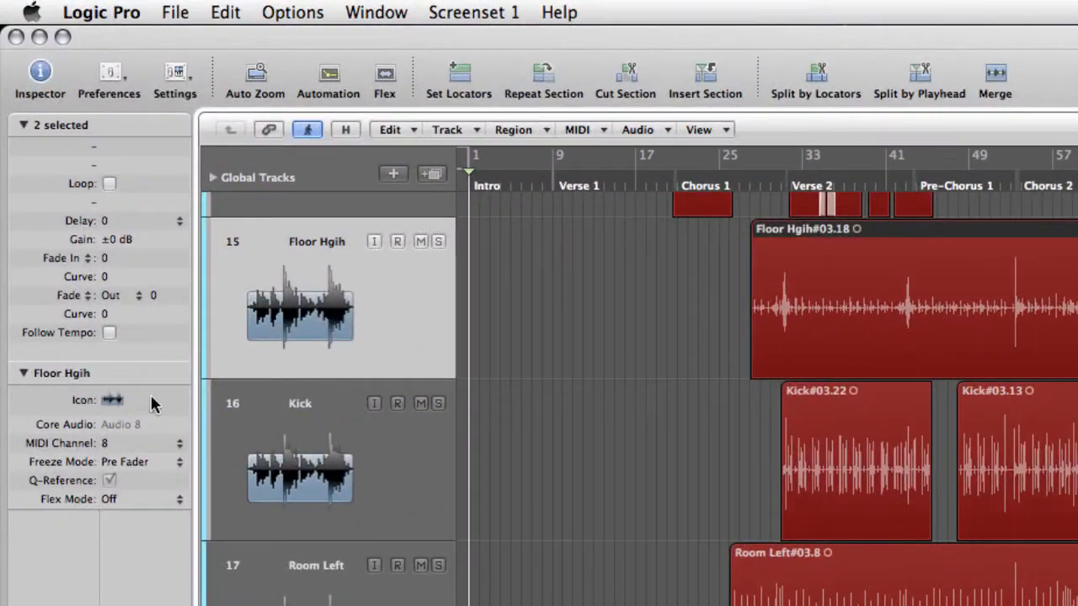
Examine the MIDI channel, fade type and Flex Mode options for the Floor Hgih track and its selected regions
left_click(110, 446)
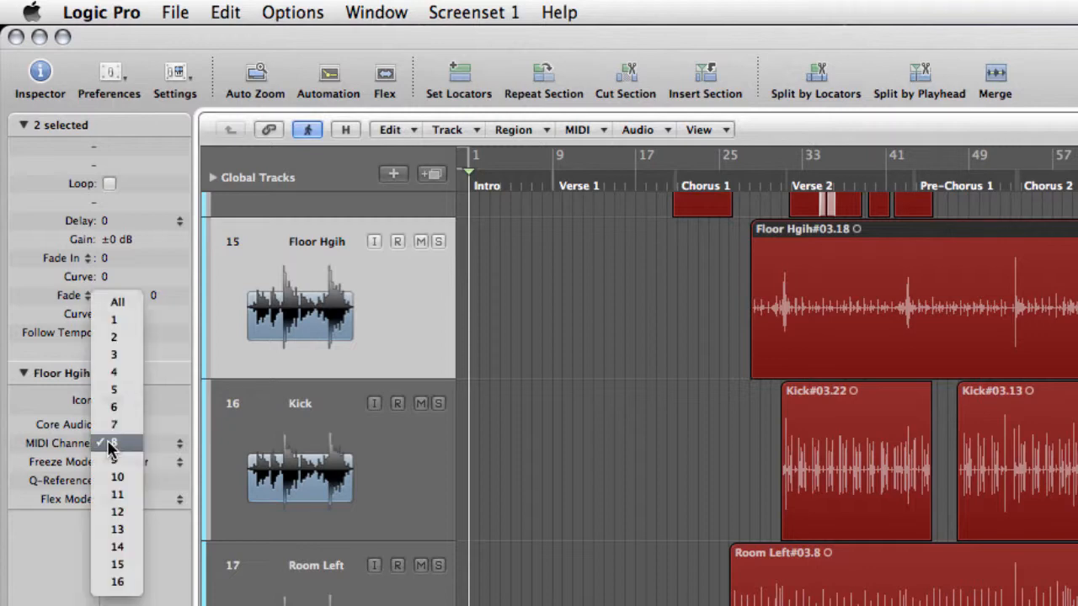
left_click(109, 446)
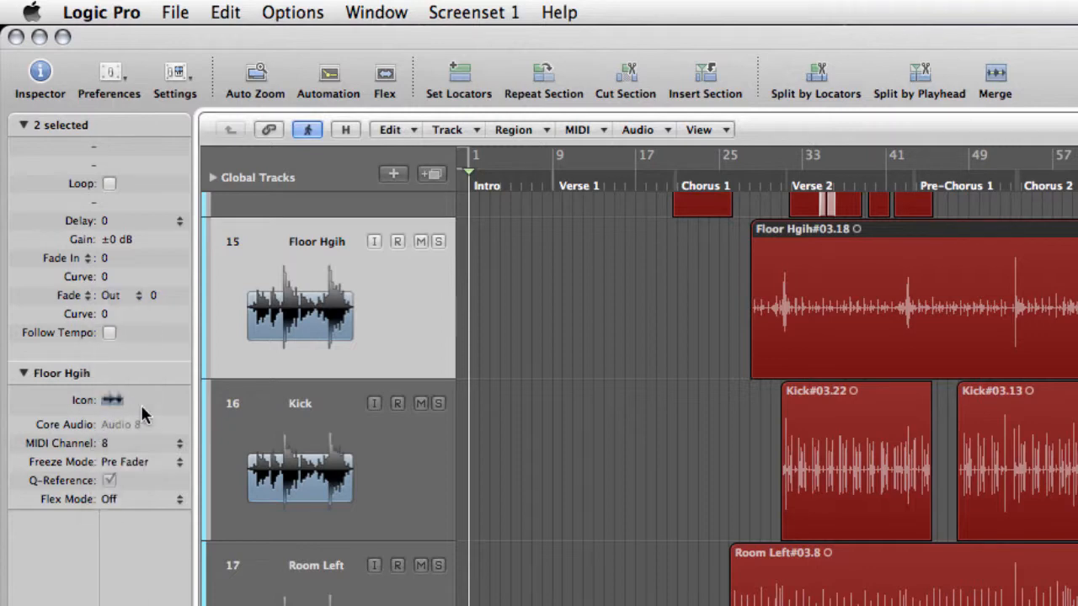
left_click(118, 296)
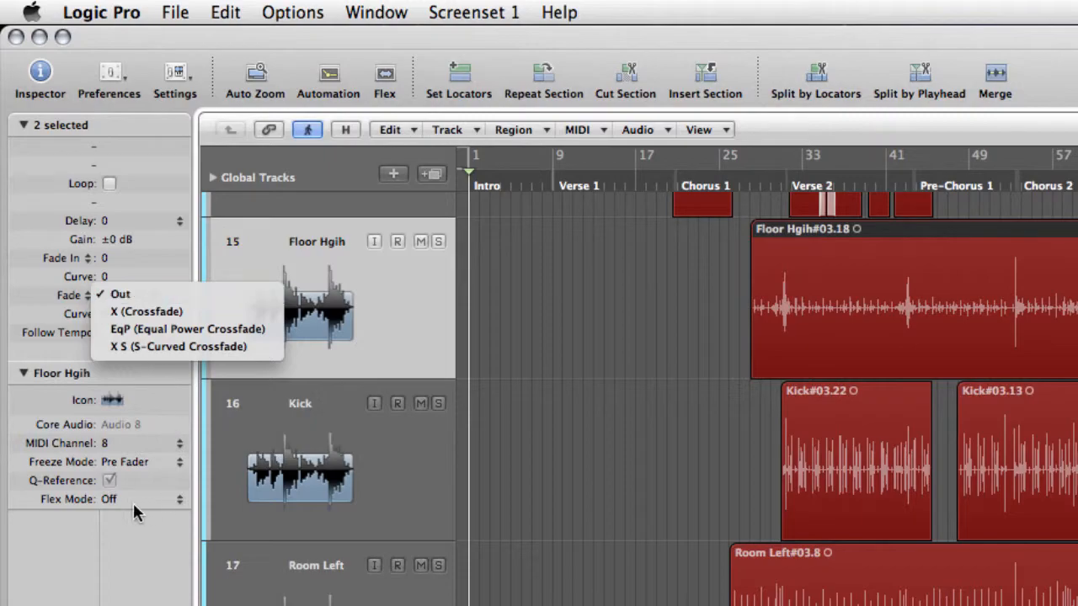
left_click(109, 497)
left_click(108, 497)
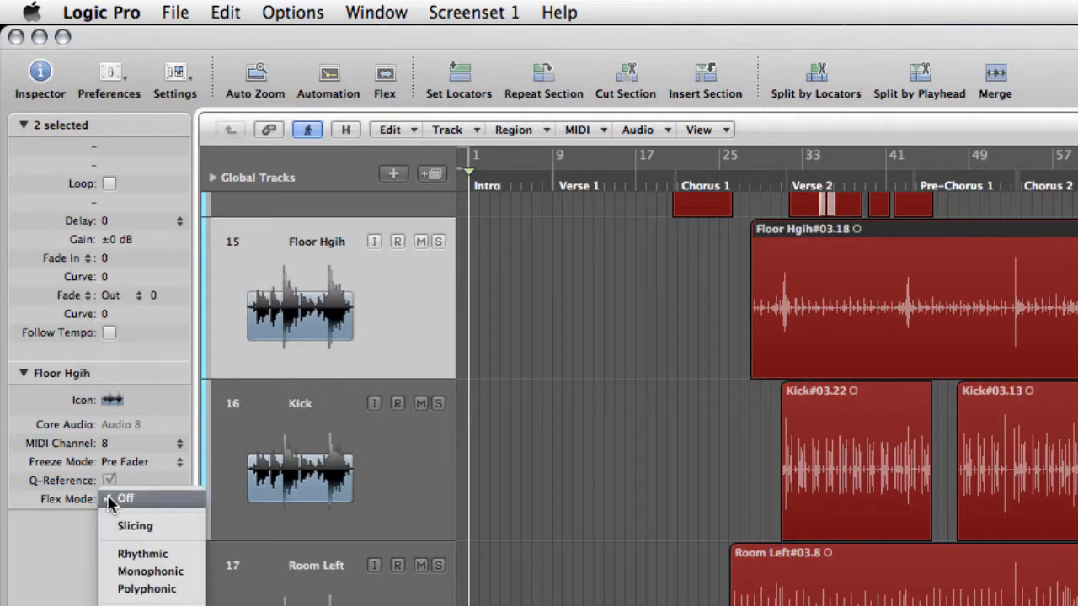